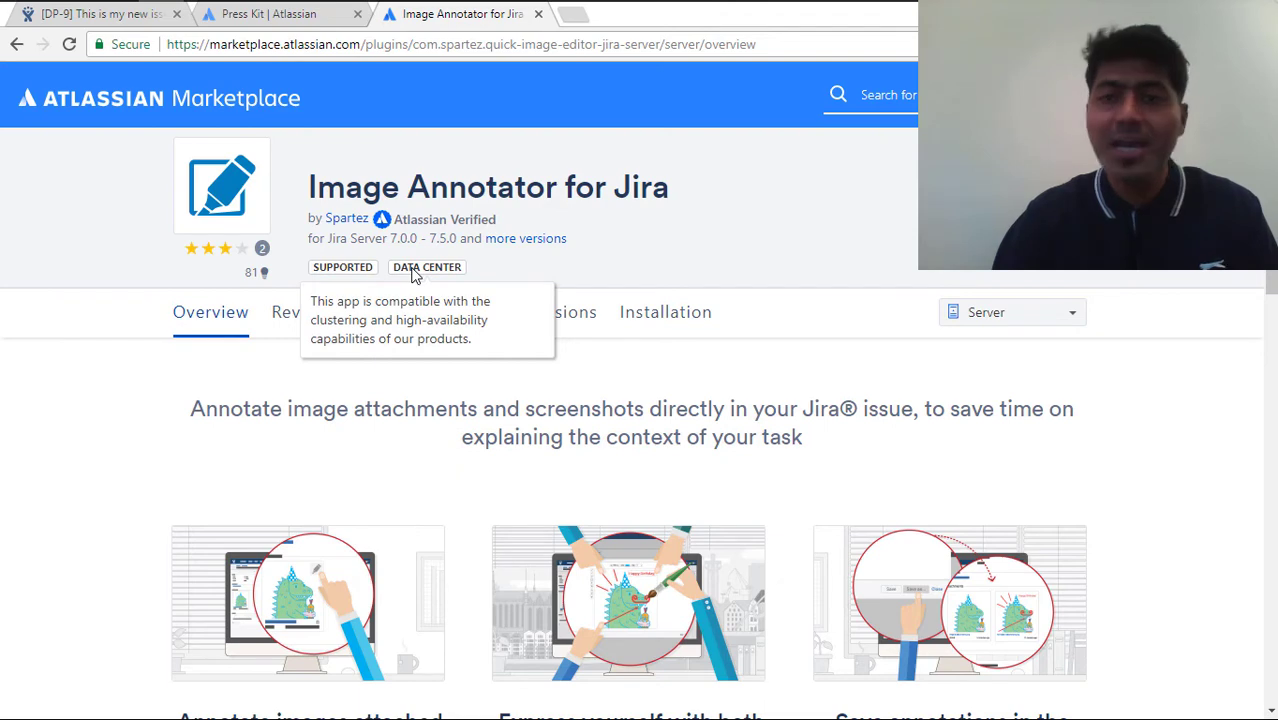
# Check the hosting options and the feature overview of Image Annotator for Jira in its Marketplace listing
pyautogui.click(1051, 318)
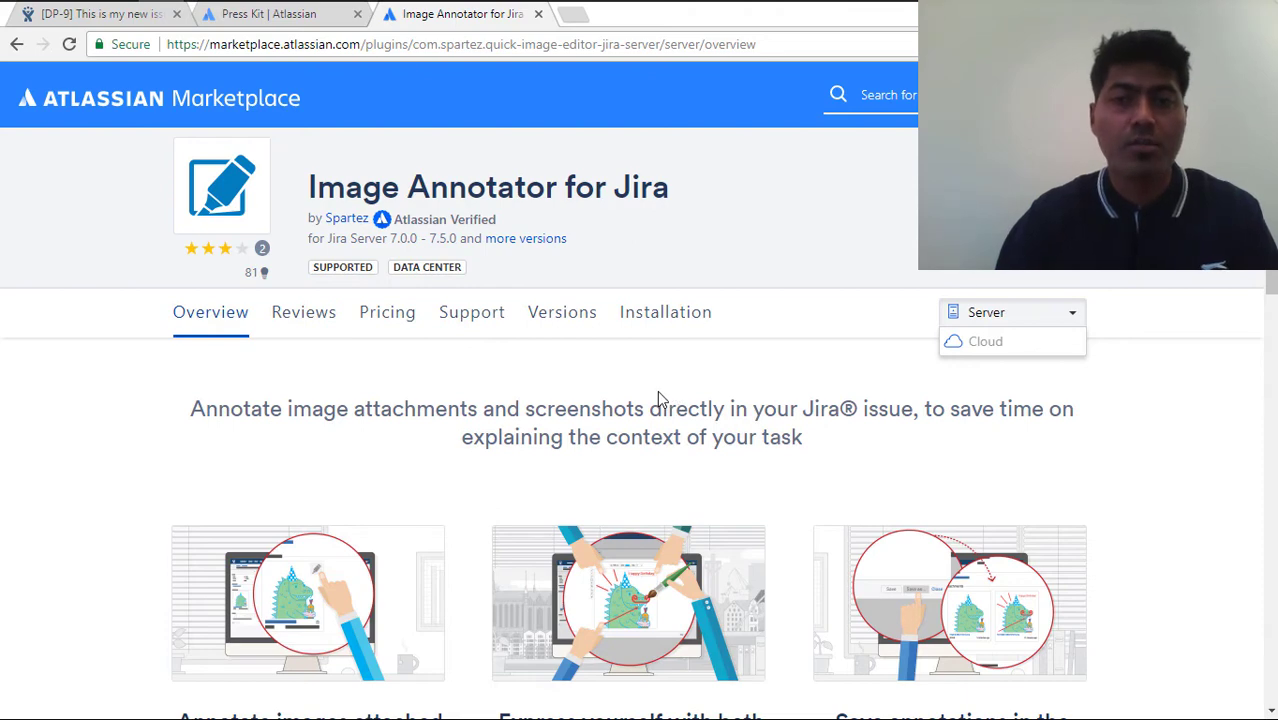
pyautogui.scroll(-2, 659, 398)
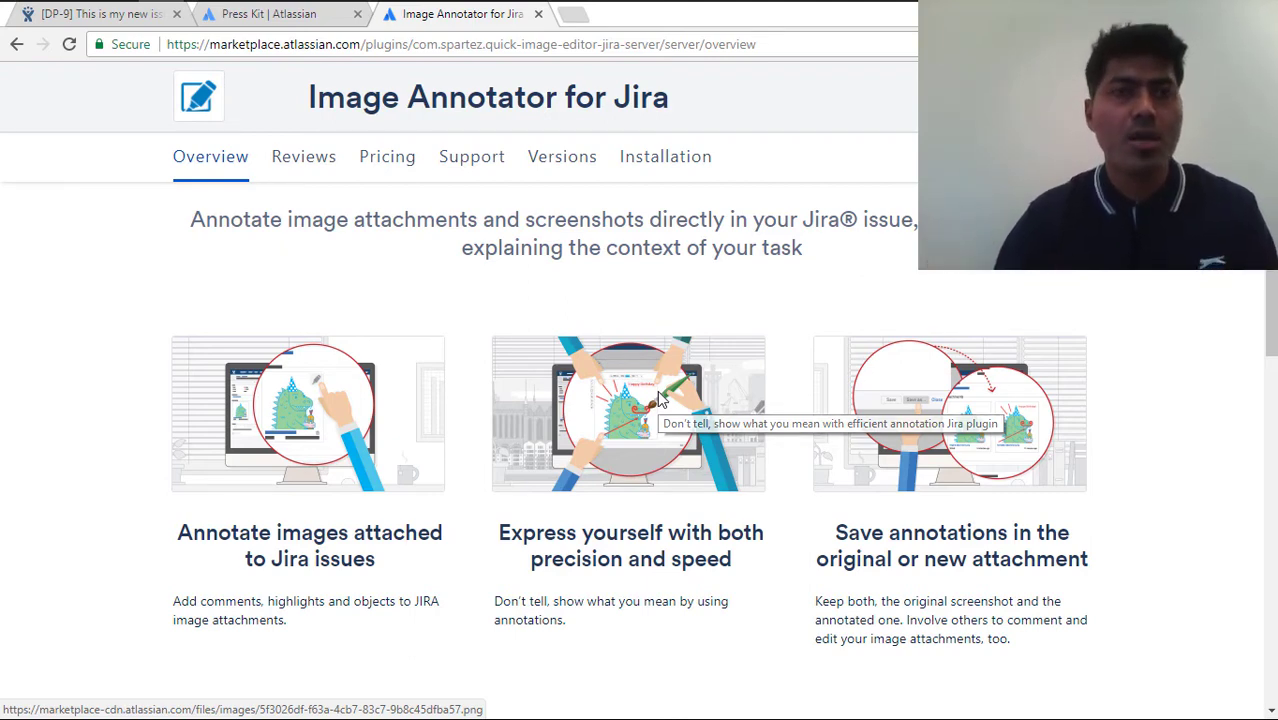
# Go to issue DP-9 in Jira and open its screenshot-1.png attachment for annotation
pyautogui.hotkey('ctrl', '1')
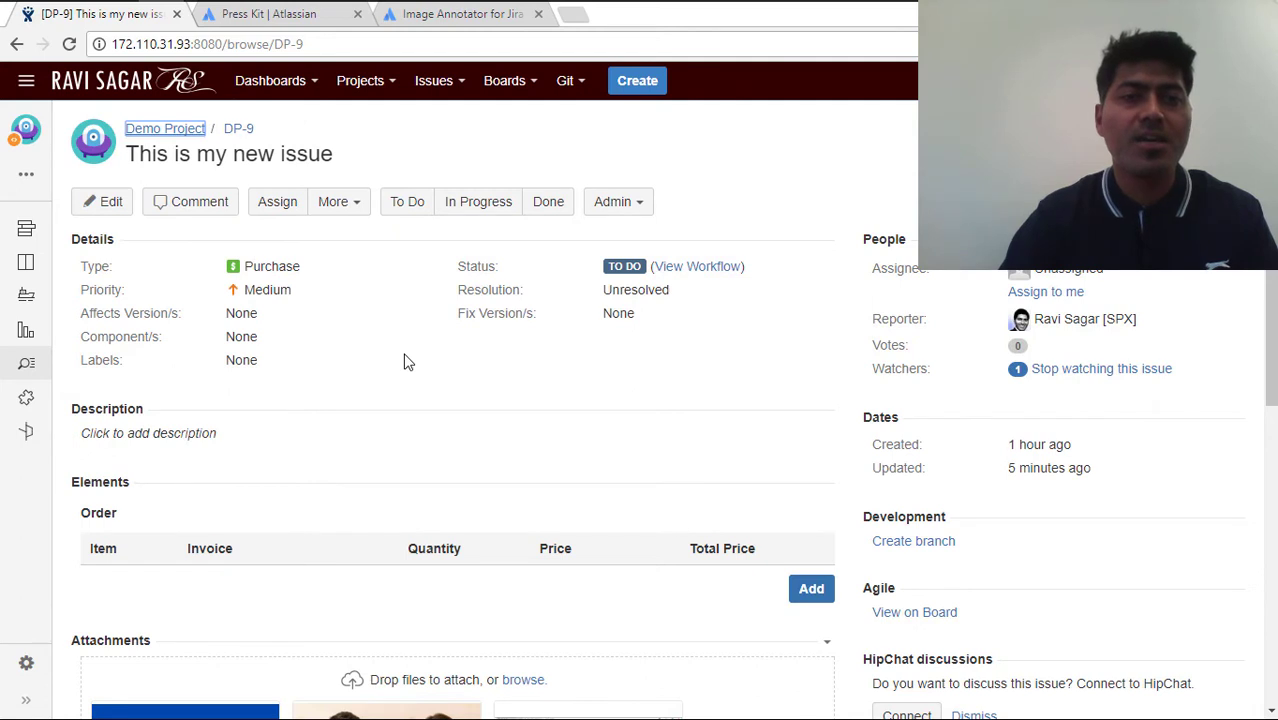
pyautogui.scroll(-4, 404, 362)
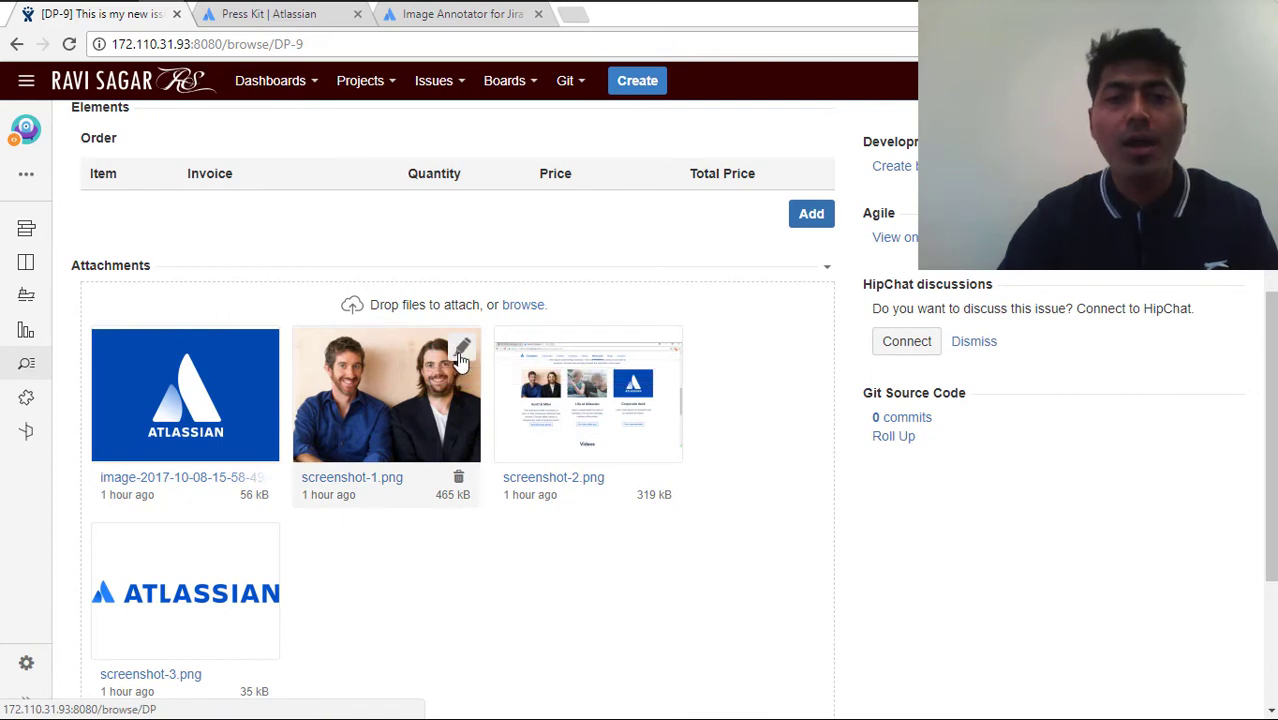
pyautogui.click(461, 352)
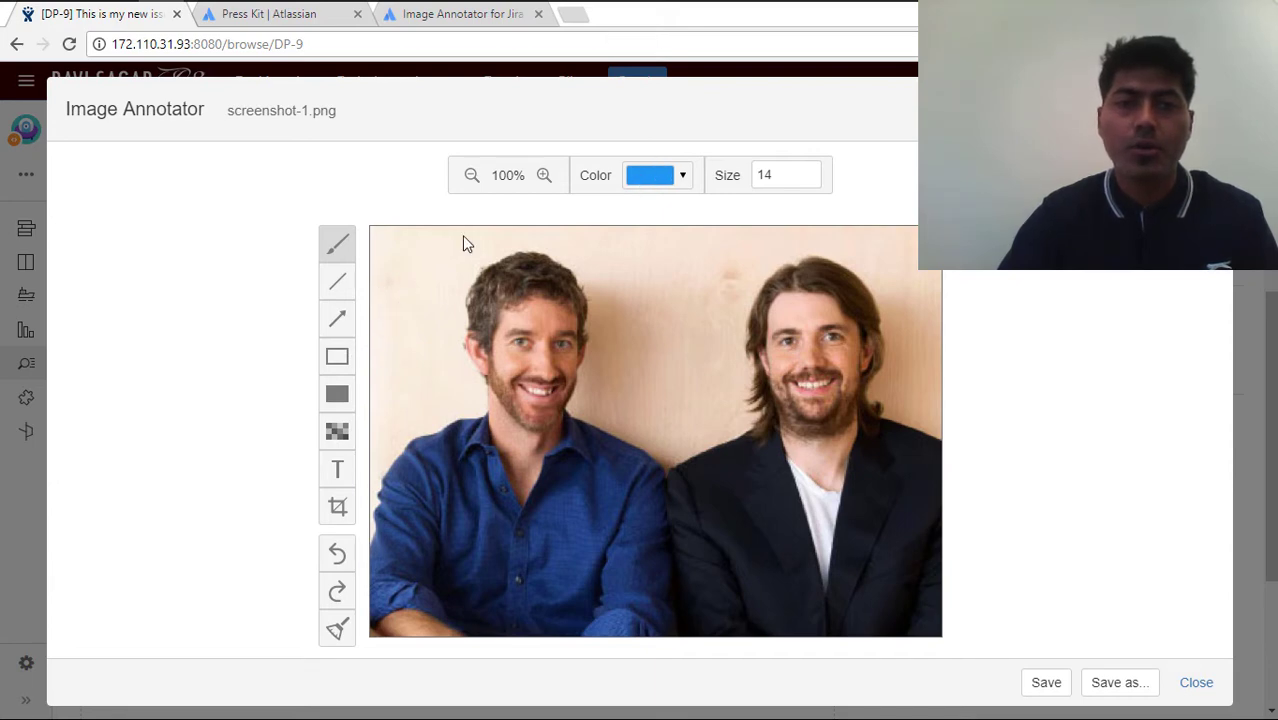
# Draw a blue freehand stroke around the man in the blue shirt and a downward arrow between the two men
pyautogui.moveTo(460, 237)
pyautogui.mouseDown()
pyautogui.moveTo(556, 257)
pyautogui.moveTo(638, 387)
pyautogui.moveTo(380, 514)
pyautogui.moveTo(517, 237)
pyautogui.mouseUp()
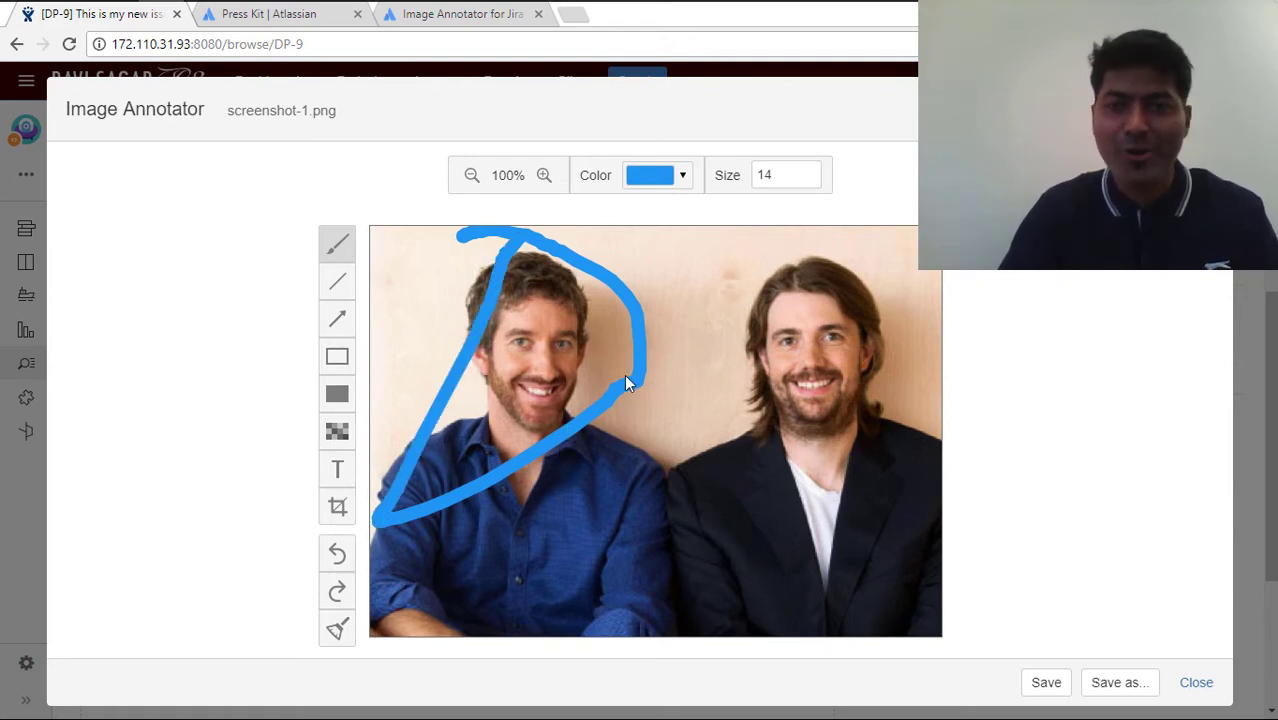
pyautogui.click(335, 320)
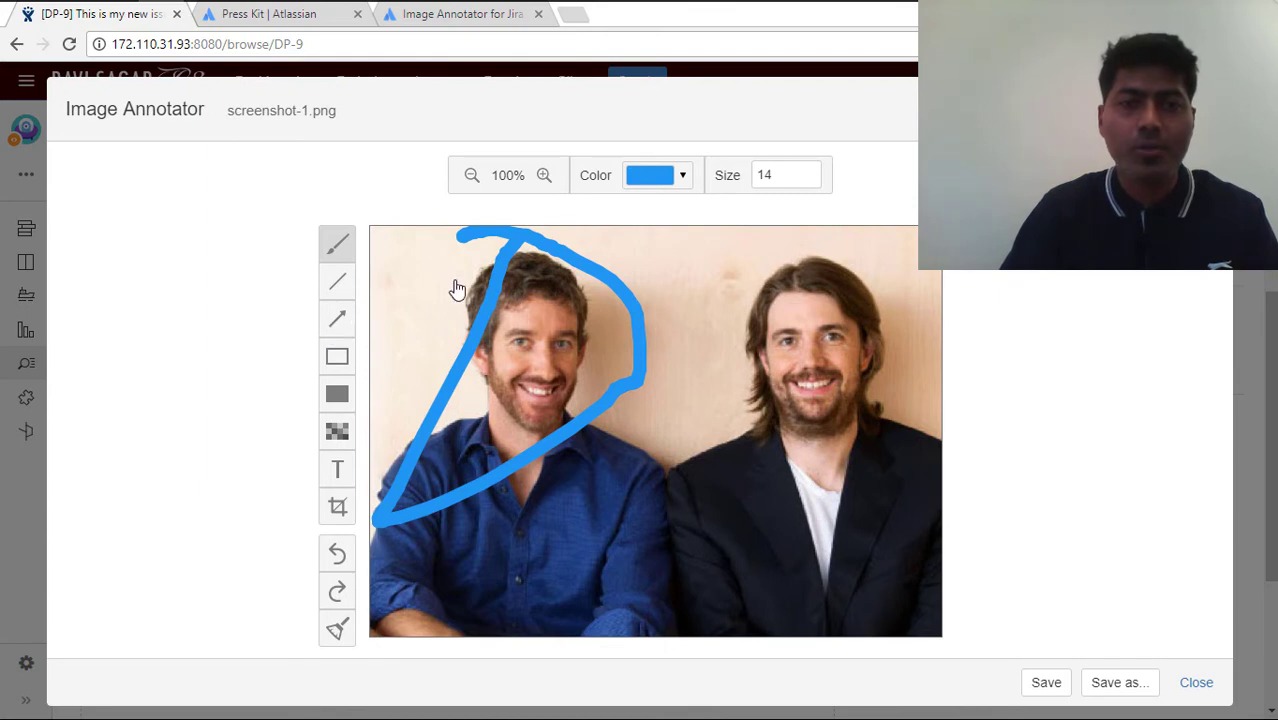
pyautogui.moveTo(750, 322)
pyautogui.mouseDown()
pyautogui.moveTo(805, 318)
pyautogui.moveTo(850, 432)
pyautogui.moveTo(773, 568)
pyautogui.moveTo(725, 616)
pyautogui.moveTo(700, 612)
pyautogui.mouseUp()
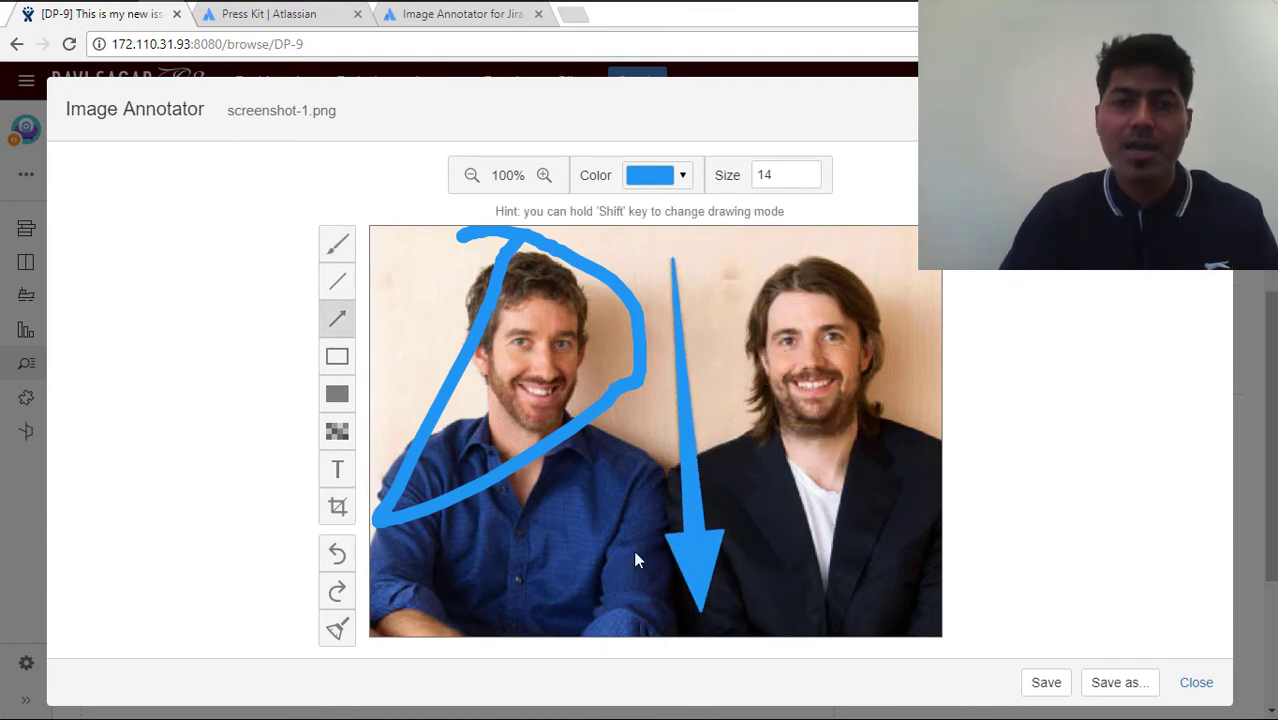
# Draw a blue outlined rectangle framing both men from above their heads to chest level
pyautogui.click(337, 356)
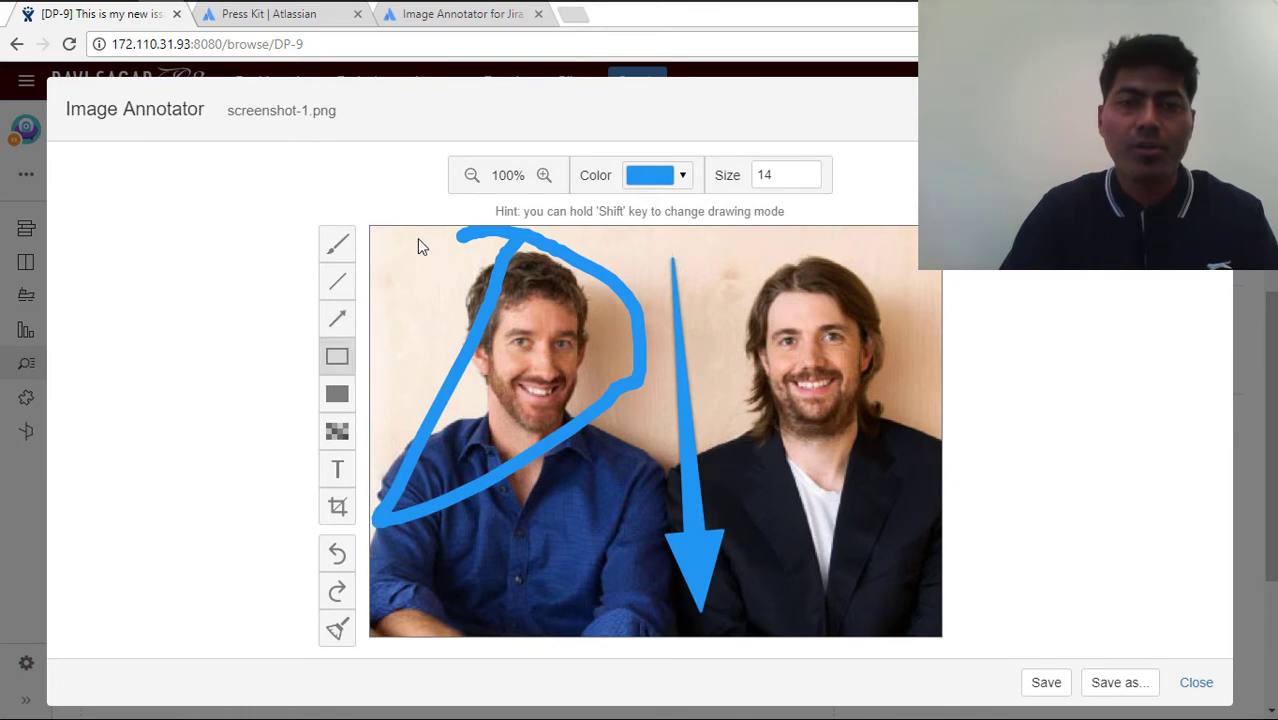
pyautogui.moveTo(410, 250)
pyautogui.mouseDown()
pyautogui.moveTo(464, 311)
pyautogui.moveTo(584, 377)
pyautogui.moveTo(770, 405)
pyautogui.mouseUp()
pyautogui.moveTo(907, 395); pyautogui.dragTo(898, 536)
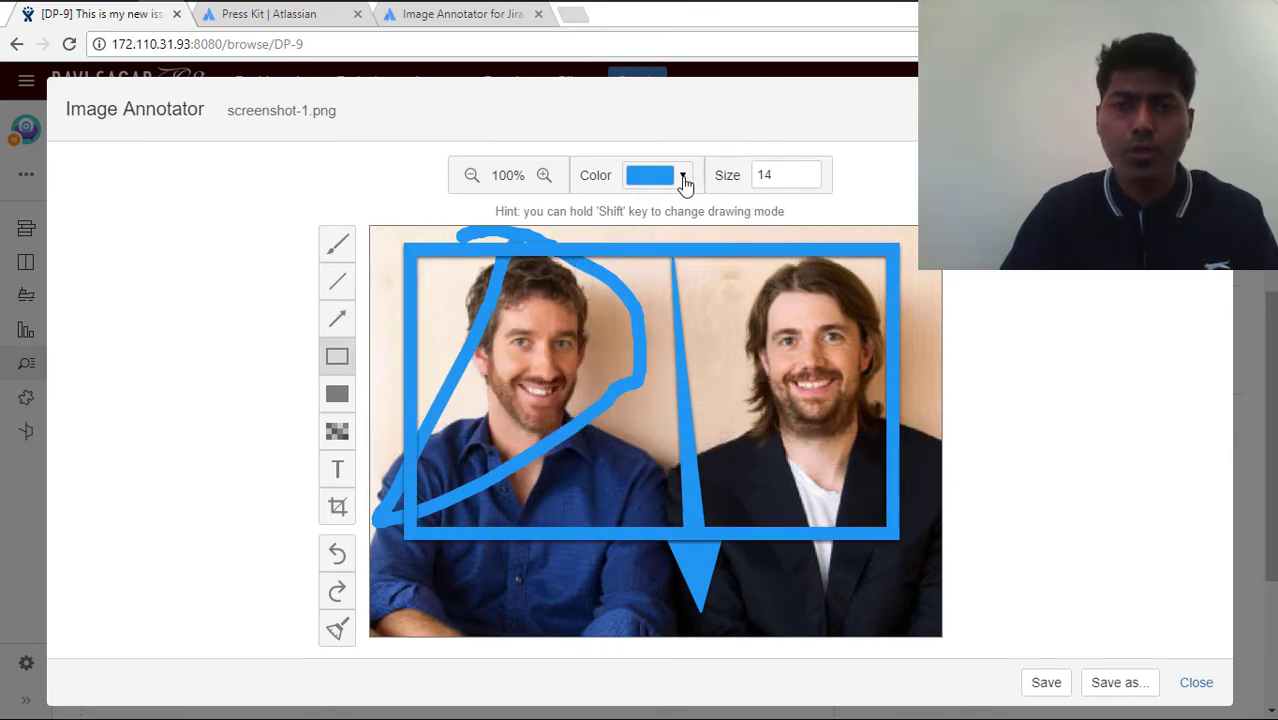
# Set the annotation colour to pink #e91e63 and draw a second outlined rectangle just inside the blue one
pyautogui.click(684, 178)
pyautogui.click(678, 250)
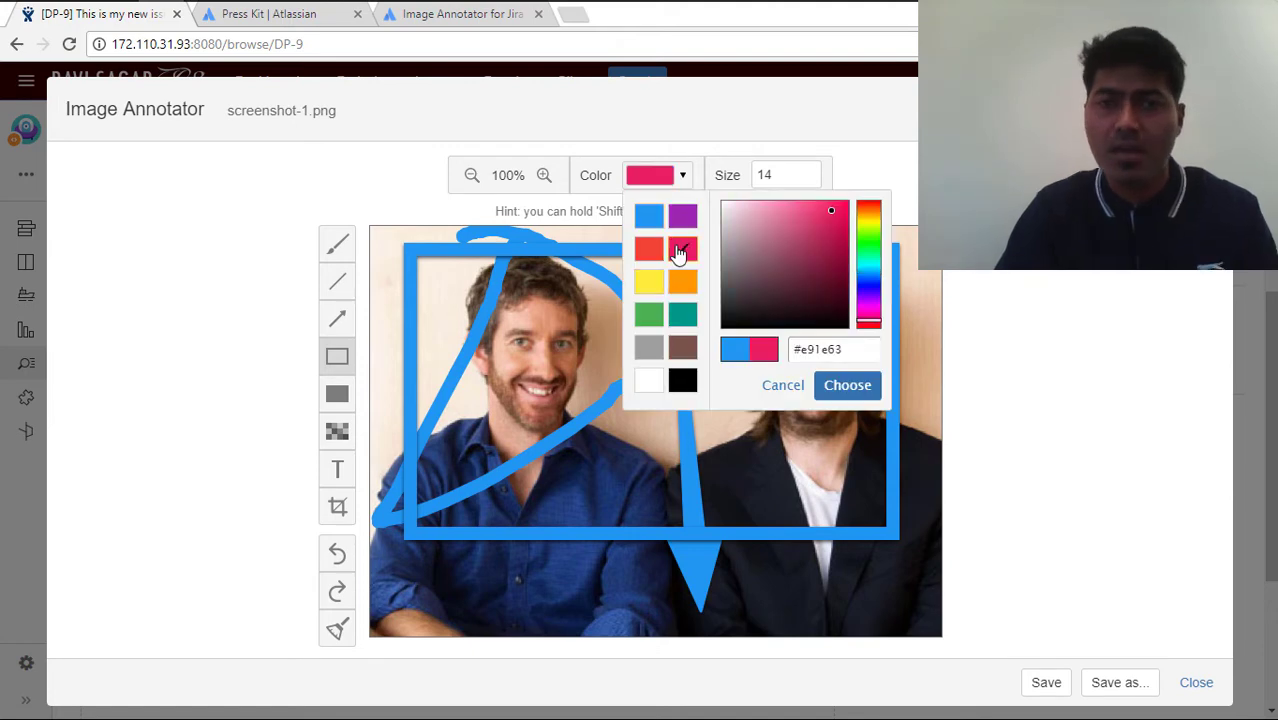
pyautogui.click(822, 390)
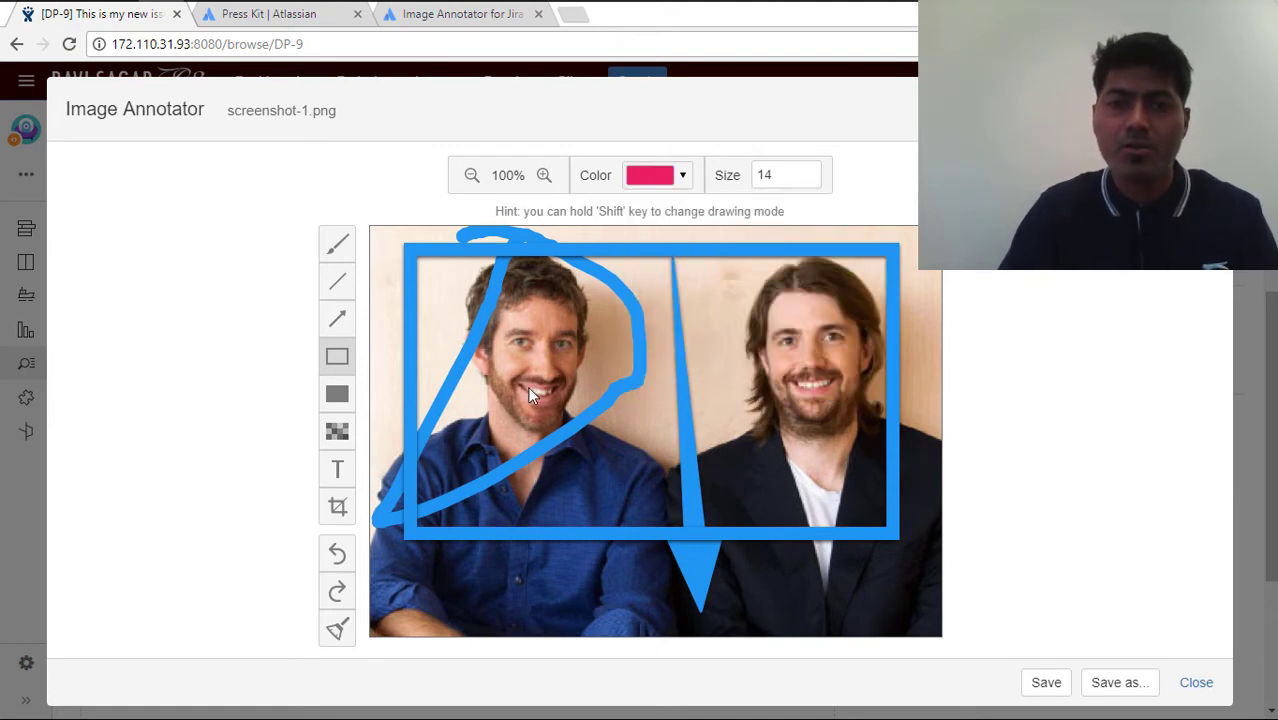
pyautogui.moveTo(421, 265); pyautogui.dragTo(884, 528)
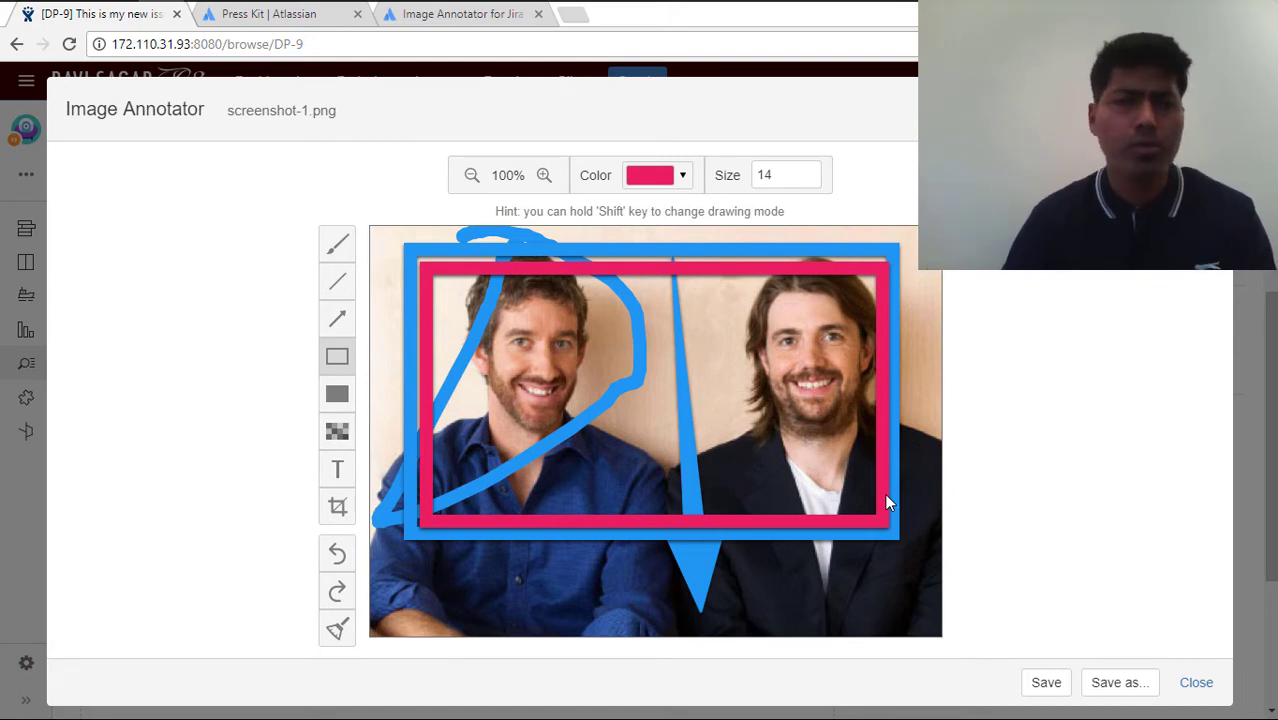
# Add the pink text "This is my text" below the rectangles on the photo
pyautogui.click(337, 469)
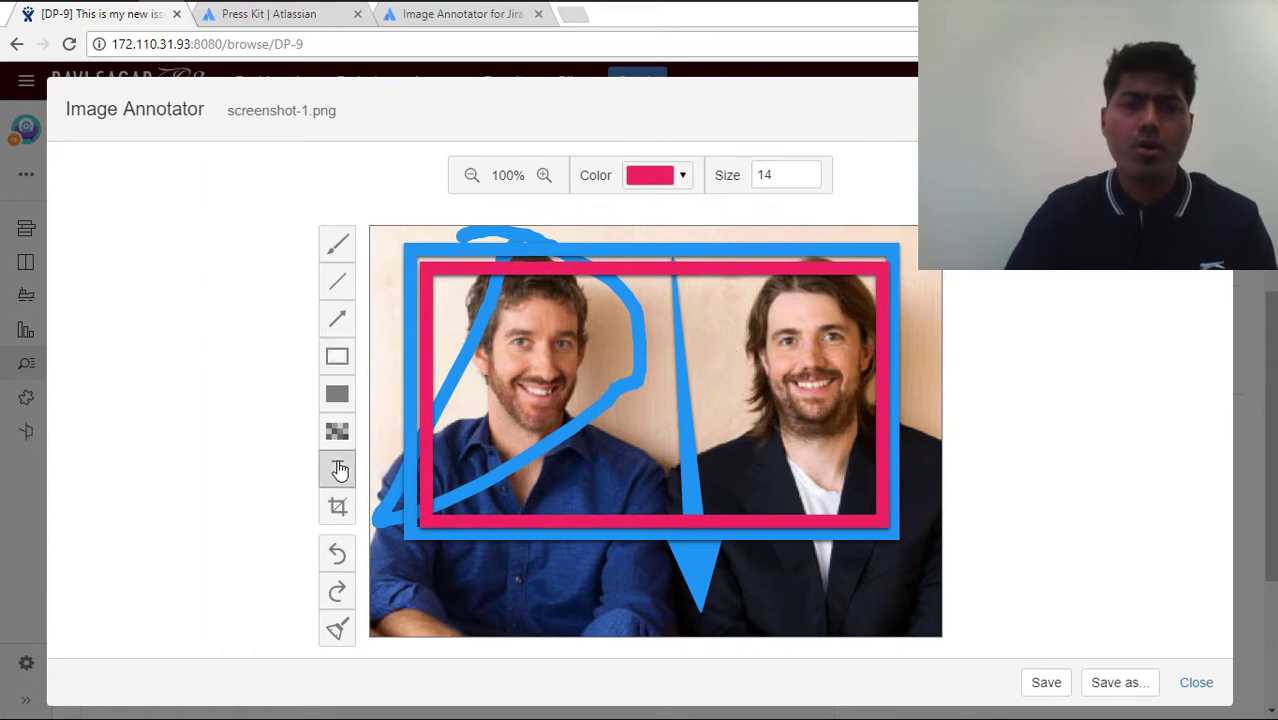
pyautogui.click(447, 576)
pyautogui.write('Thi')
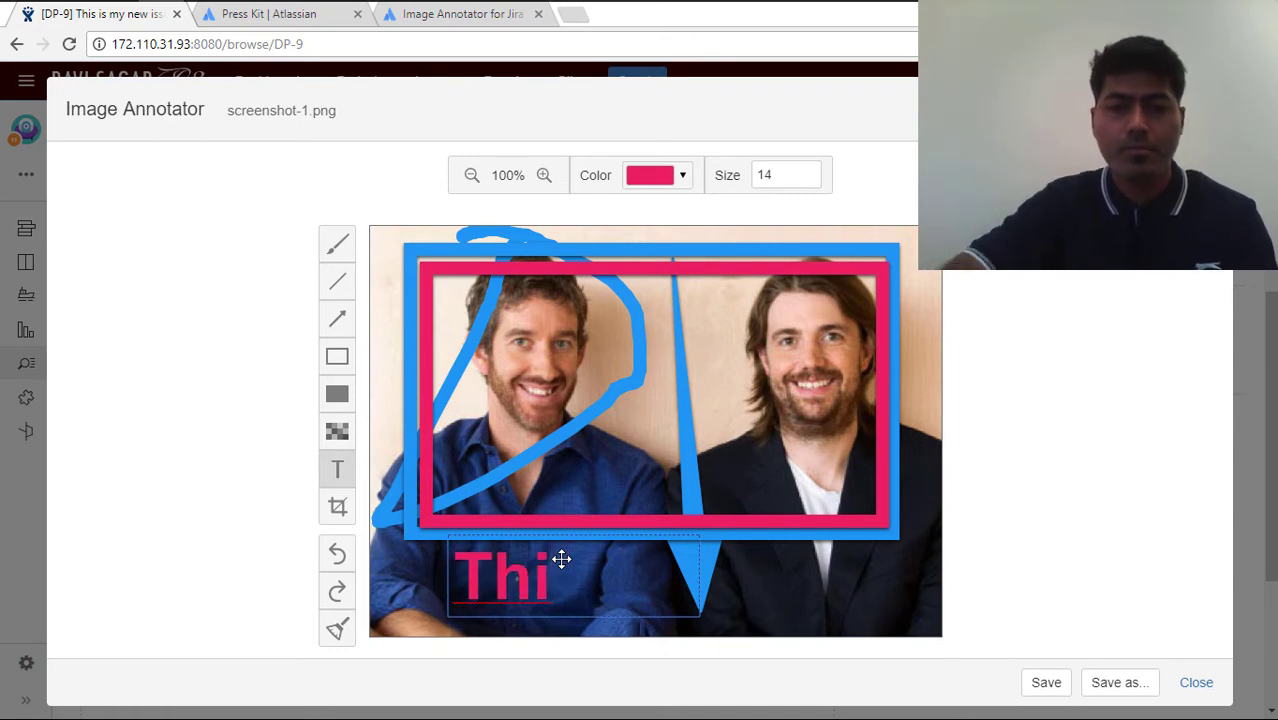
pyautogui.write('s is my text')
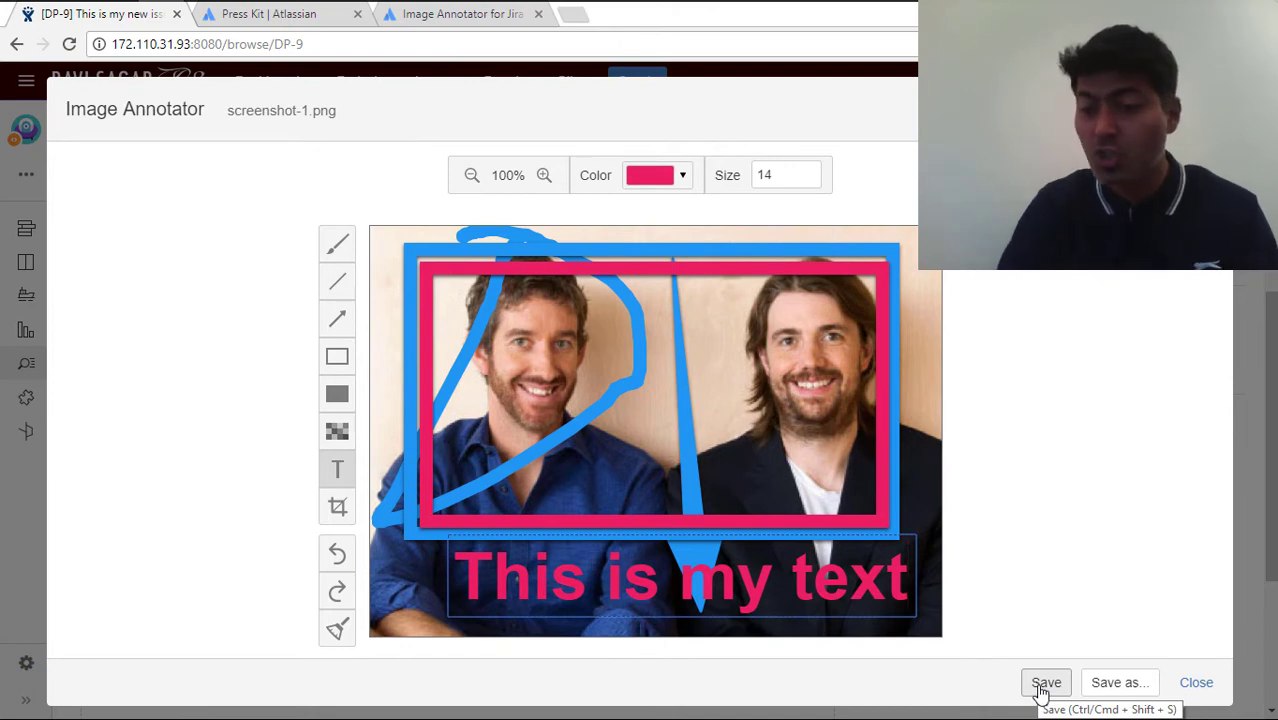
# Save the annotated image as a new attachment named screenshot-2 and preview it full size in the issue
pyautogui.click(1118, 683)
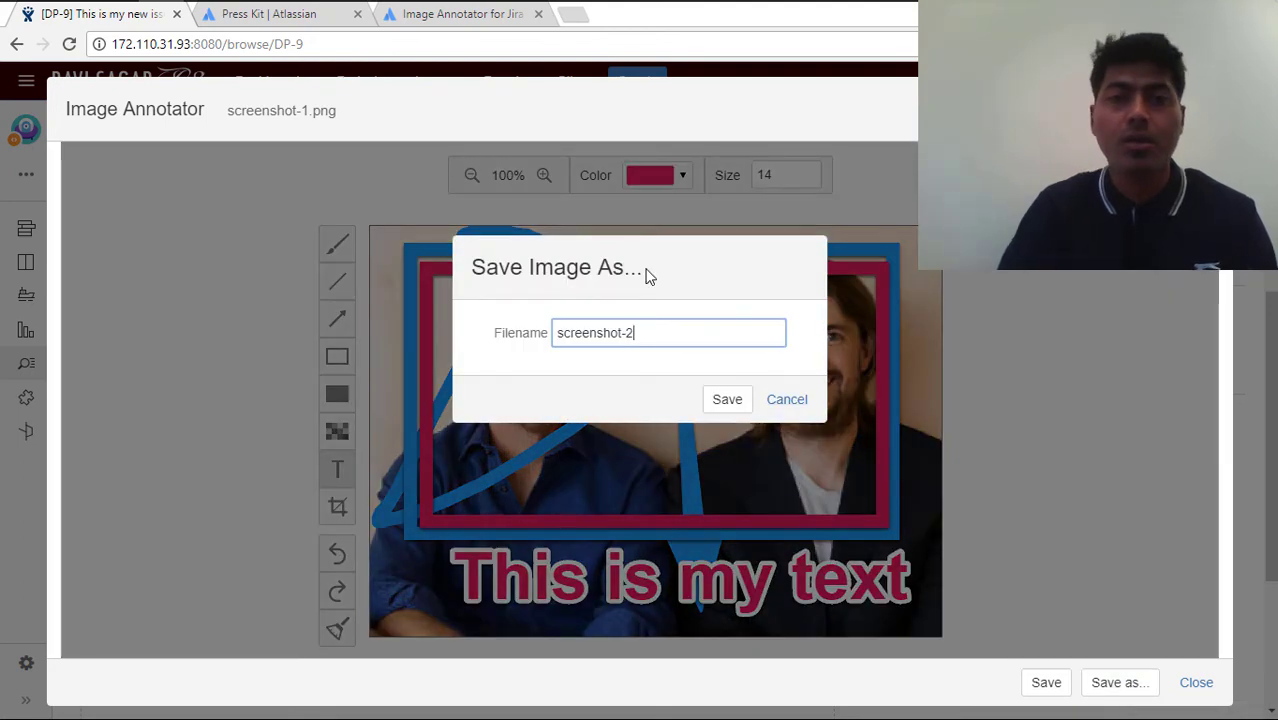
pyautogui.click(727, 400)
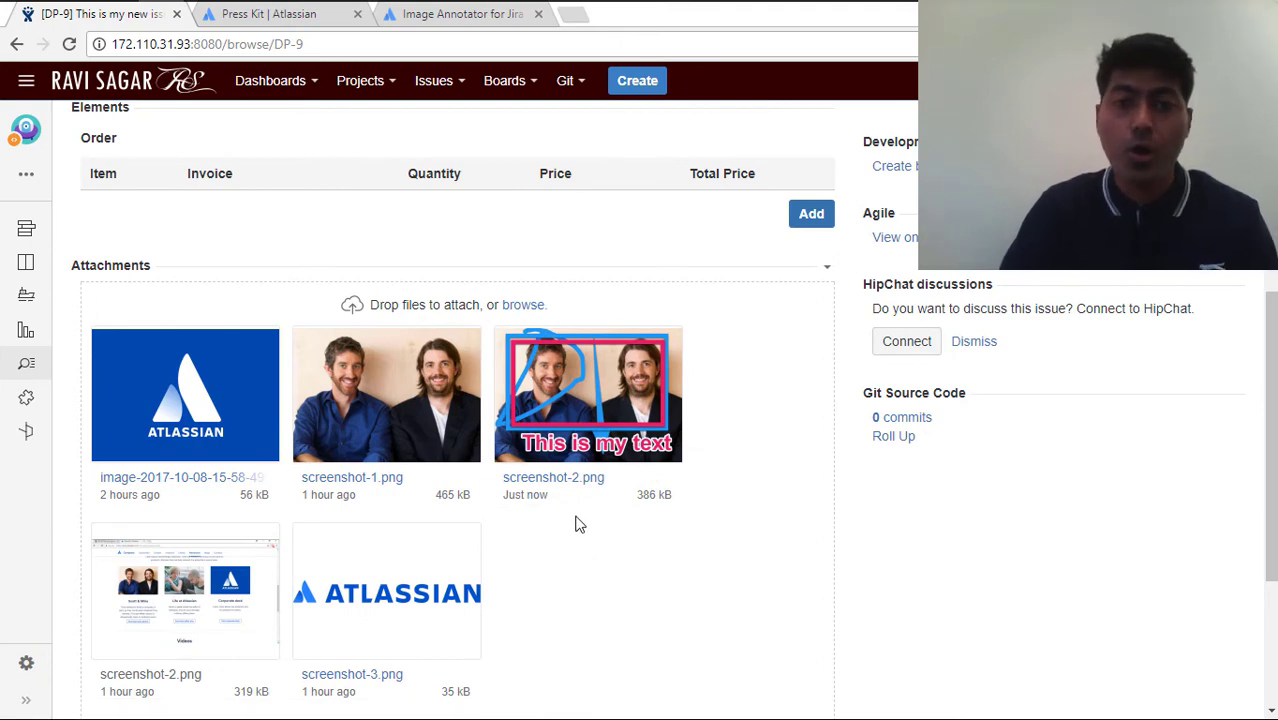
pyautogui.click(601, 399)
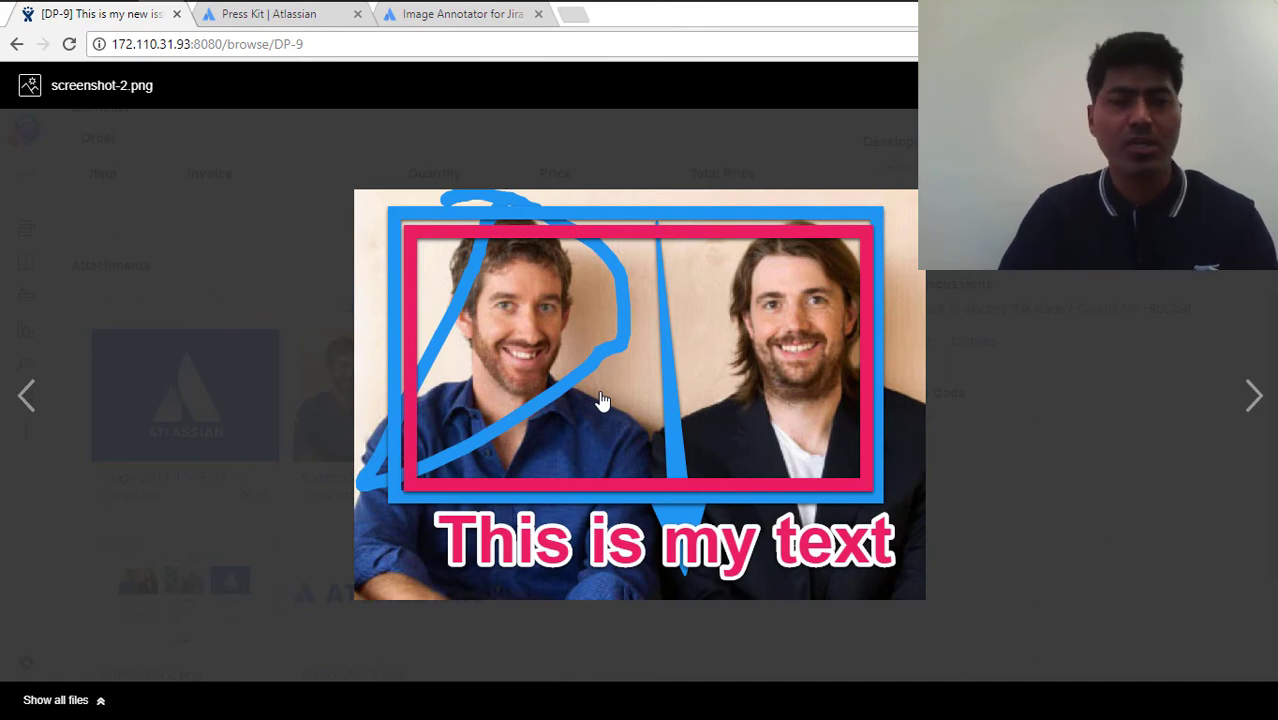
pyautogui.click(933, 277)
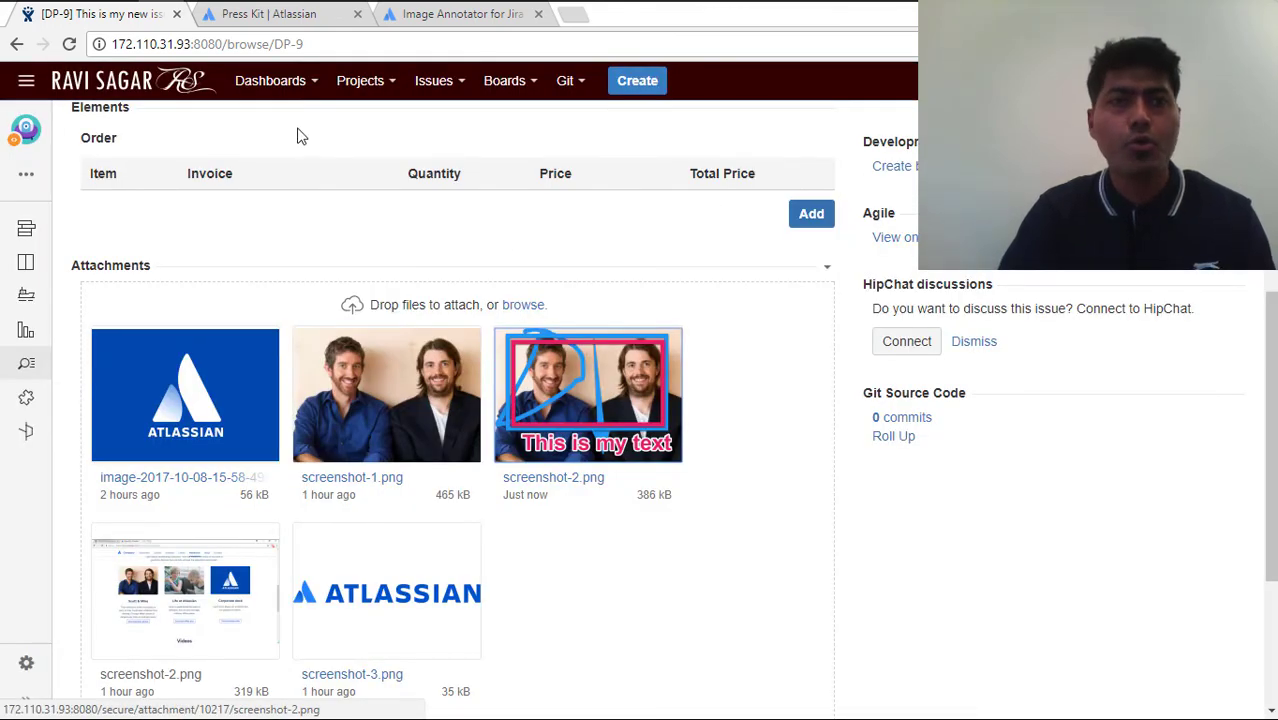
# Try to attach the Life at Atlassian photo from the Atlassian press kit page to issue DP-9 as a screenshot
pyautogui.hotkey('ctrl', 'Tab')
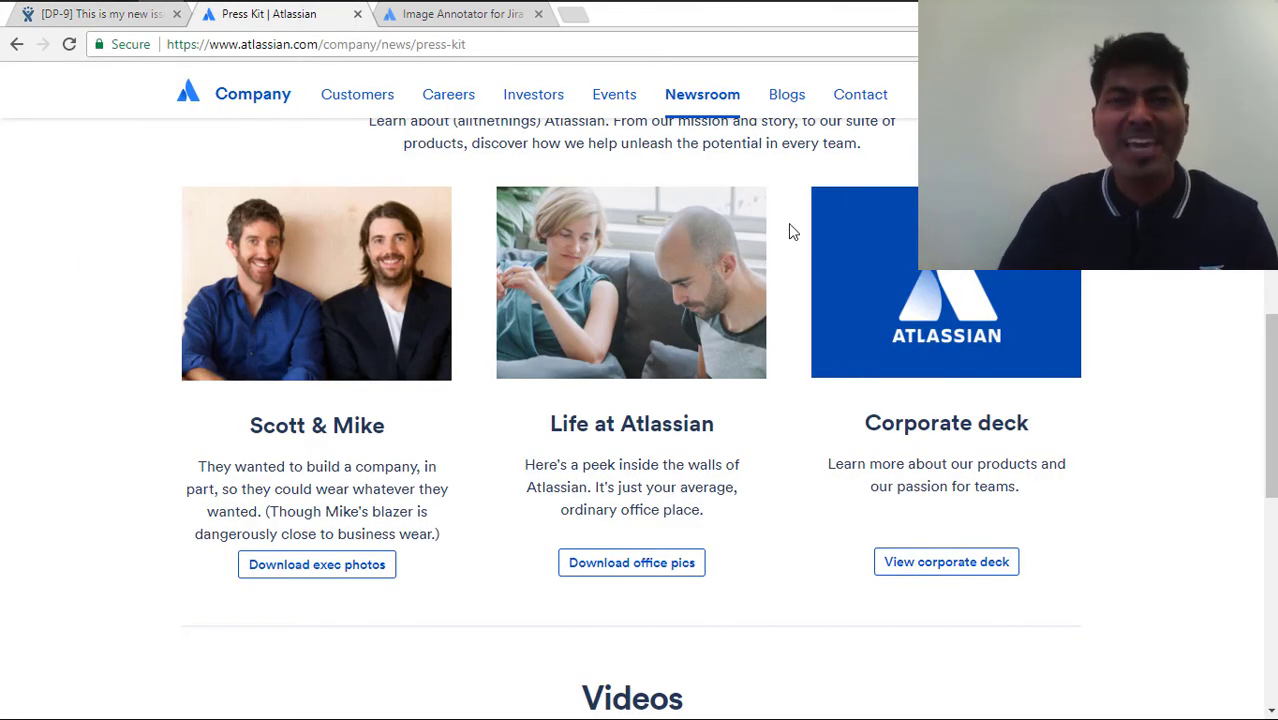
pyautogui.rightClick(694, 321)
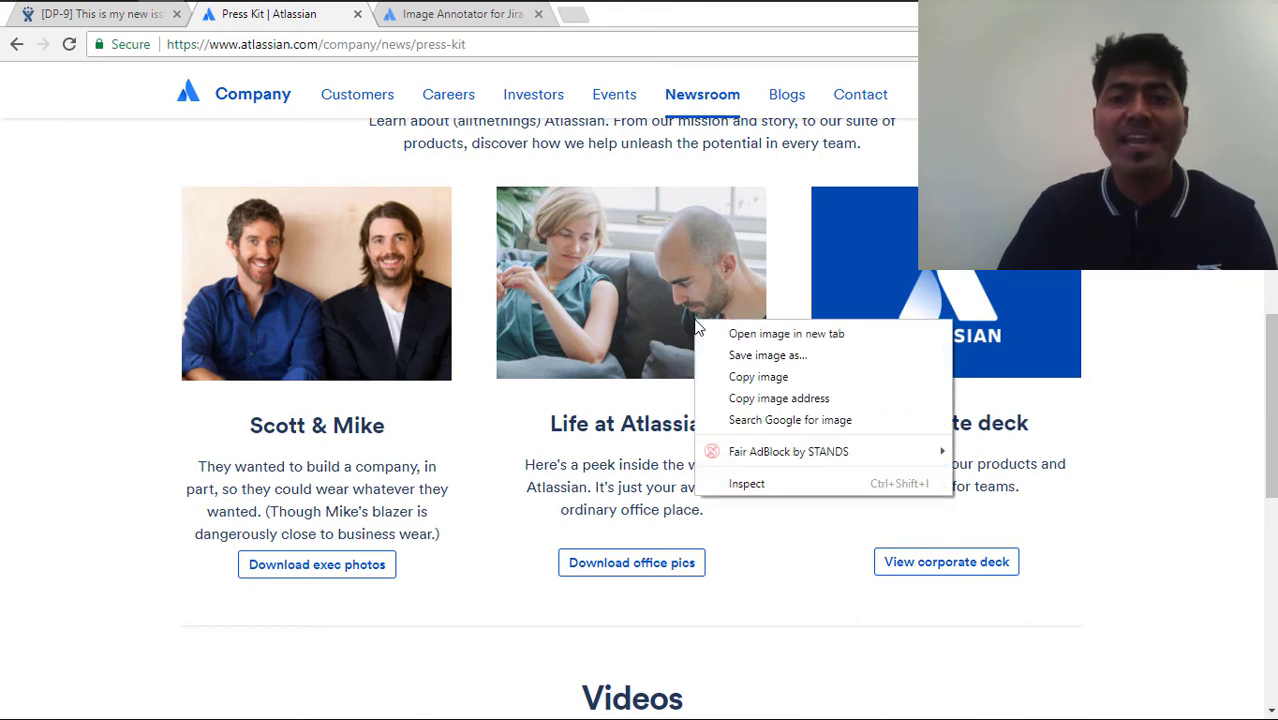
pyautogui.click(743, 377)
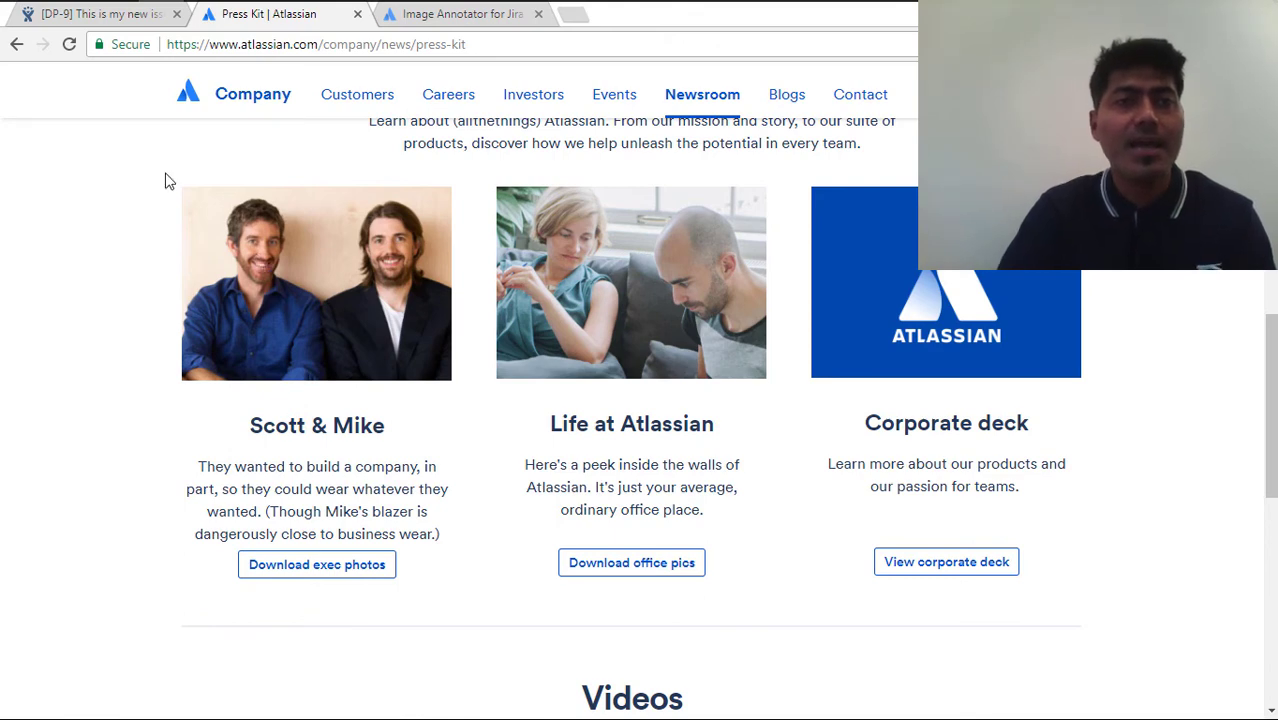
pyautogui.click(100, 14)
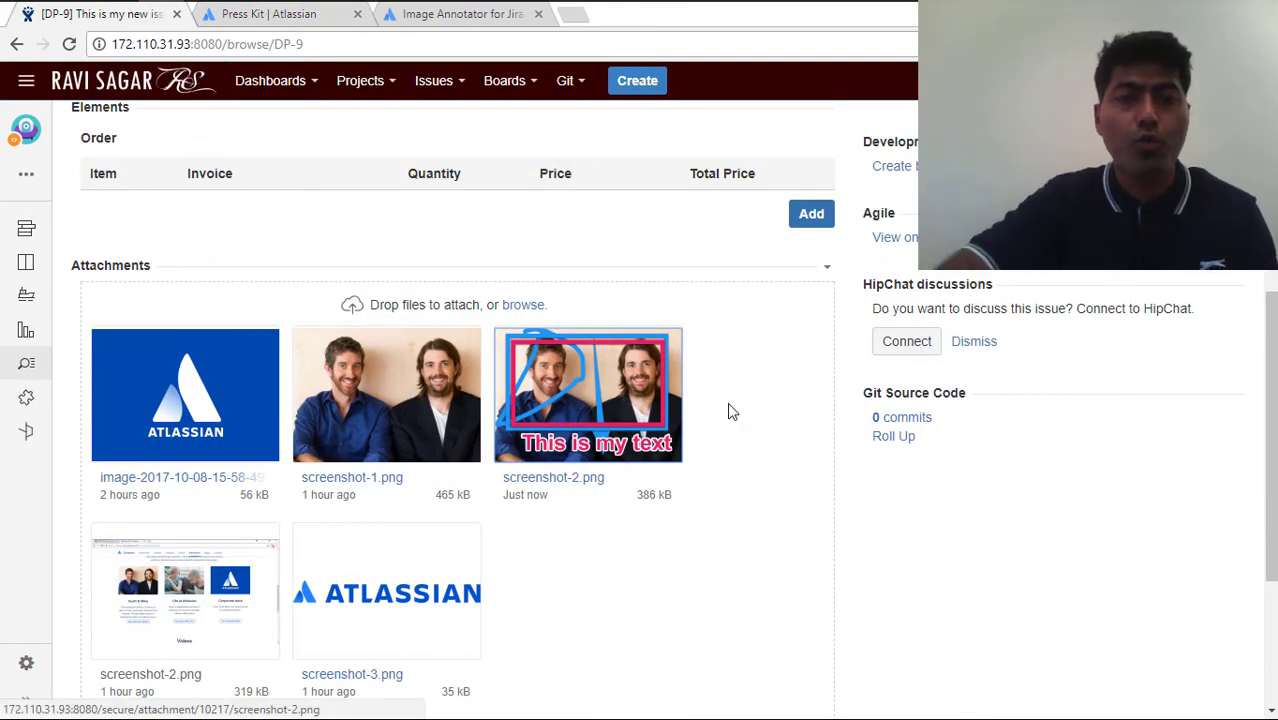
pyautogui.hotkey('ctrl', 'v')
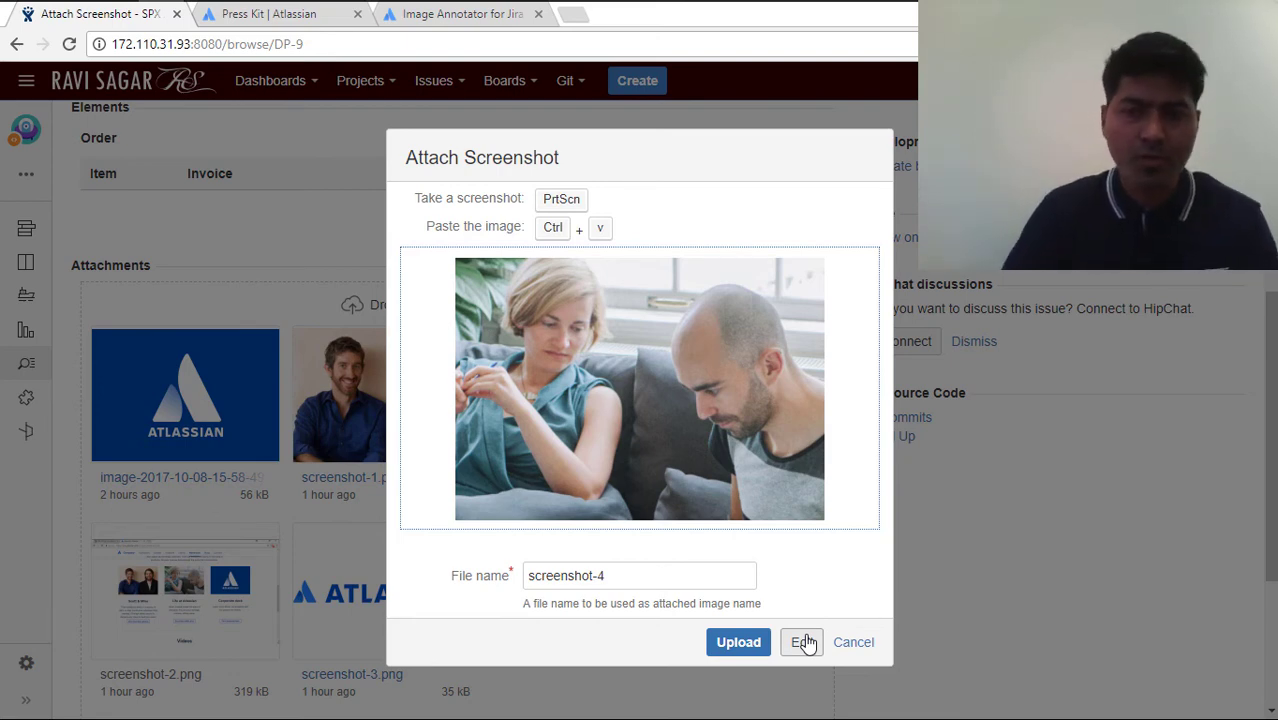
pyautogui.click(857, 646)
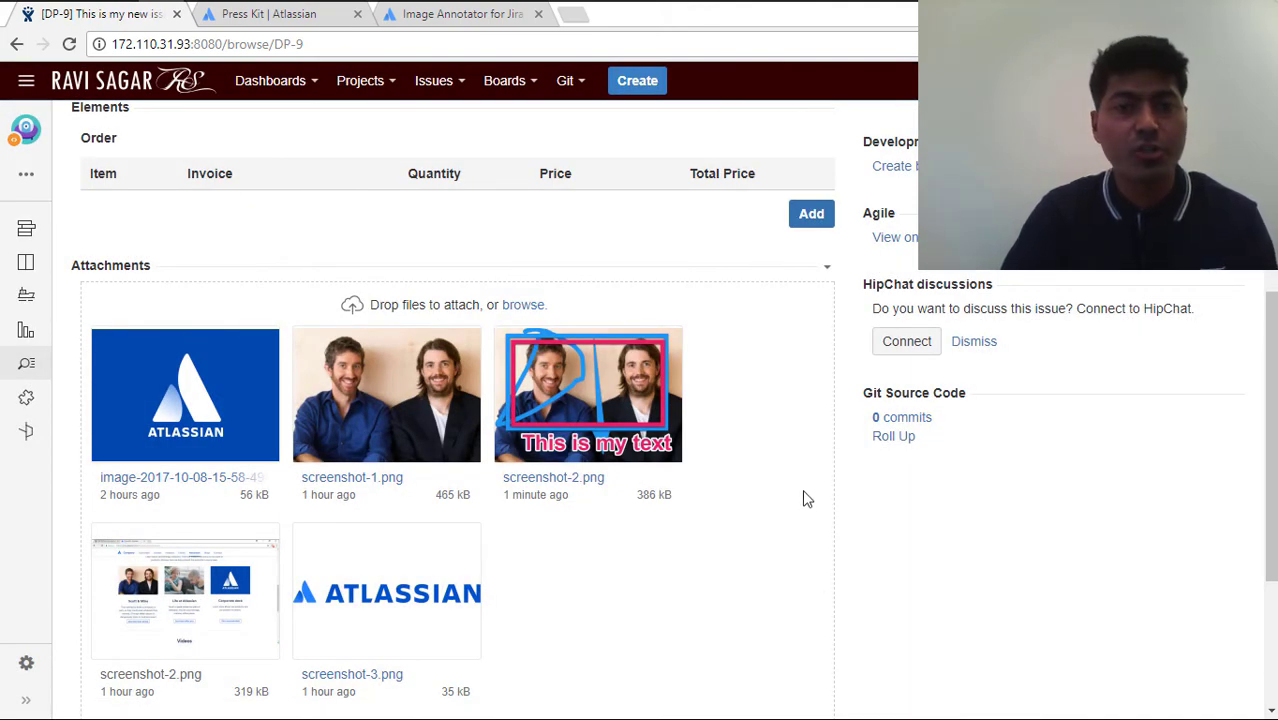
# Show issue DP-9 on the Board for Multiple Projects and open its screenshot-1.png attachment for annotation there
pyautogui.click(910, 238)
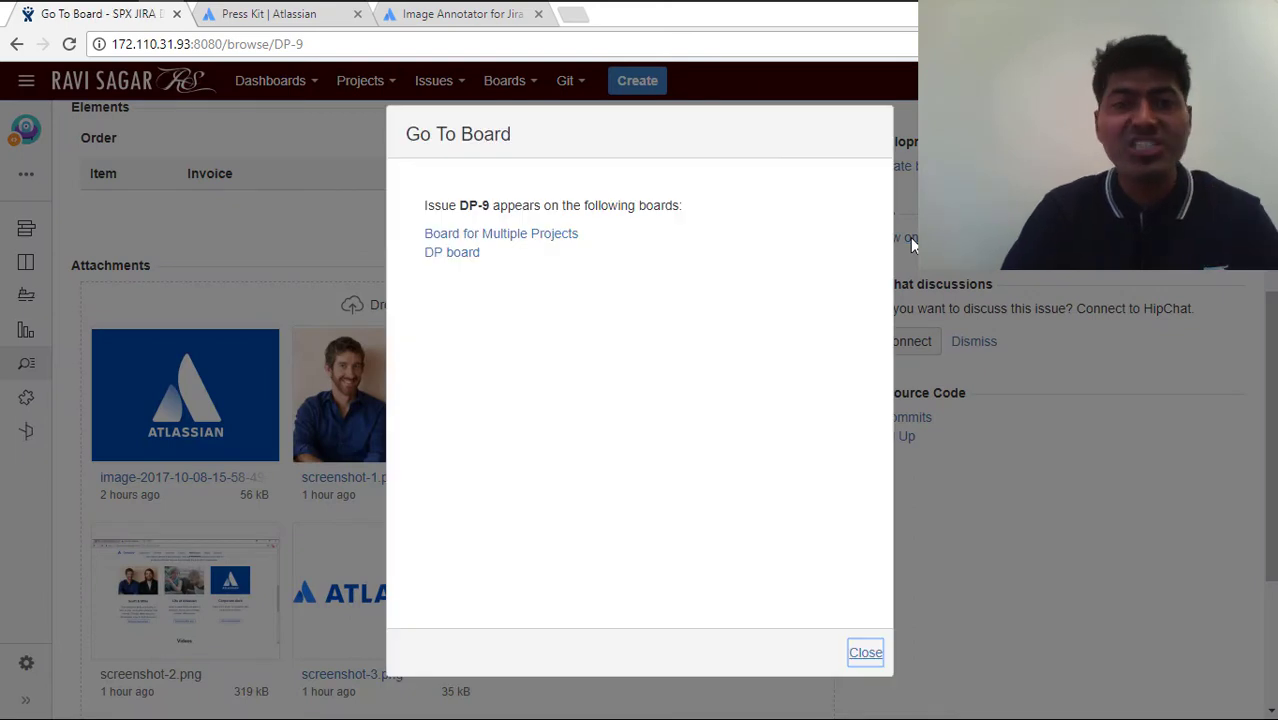
pyautogui.click(544, 238)
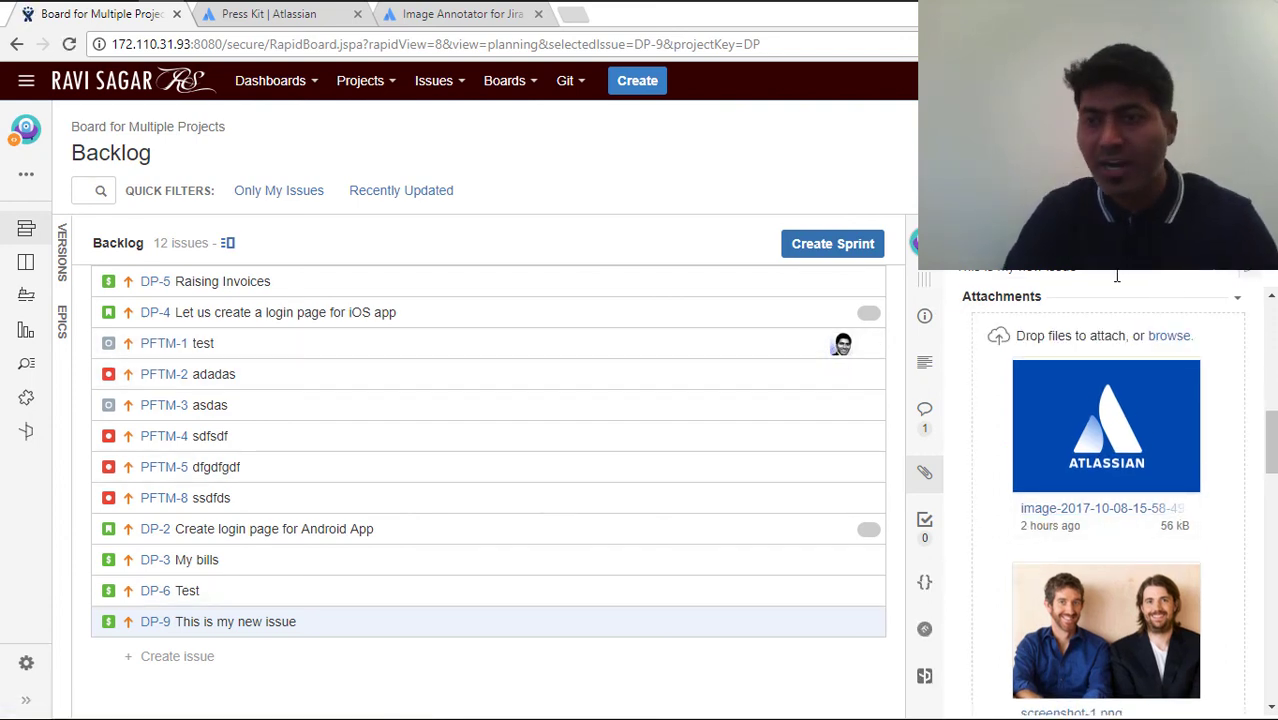
pyautogui.scroll(-5, 1083, 342)
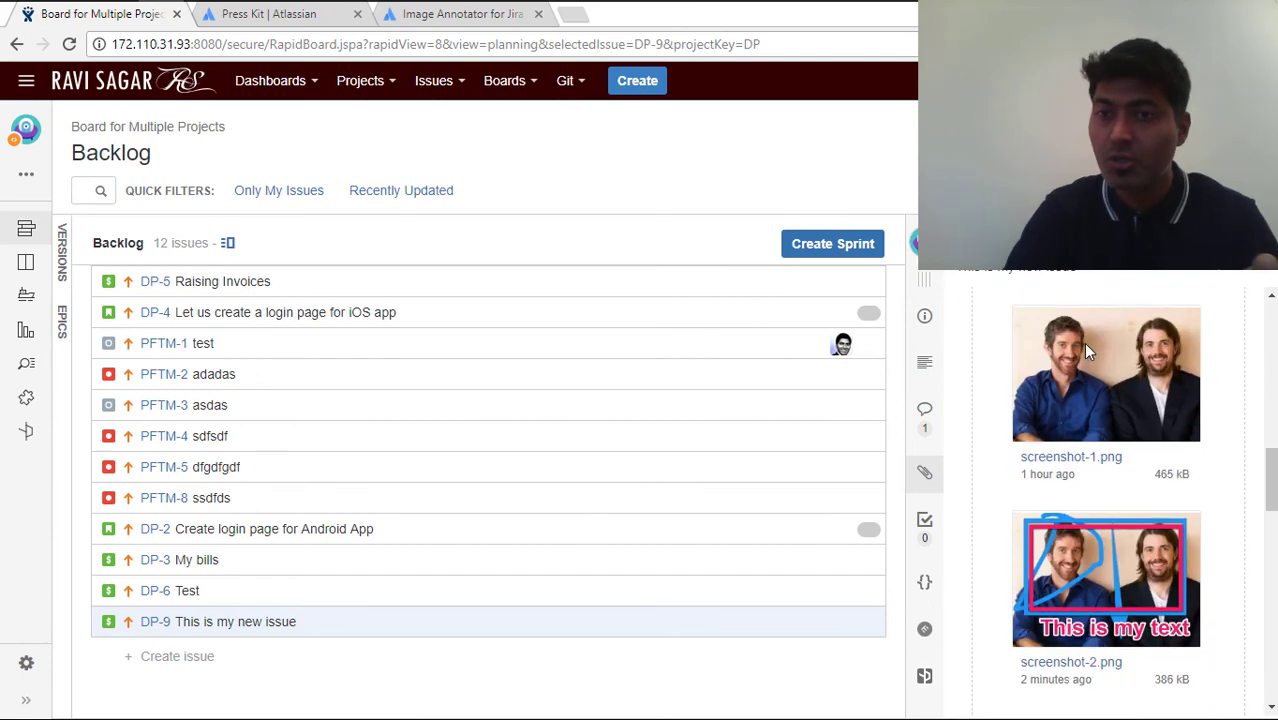
pyautogui.scroll(3, 1090, 360)
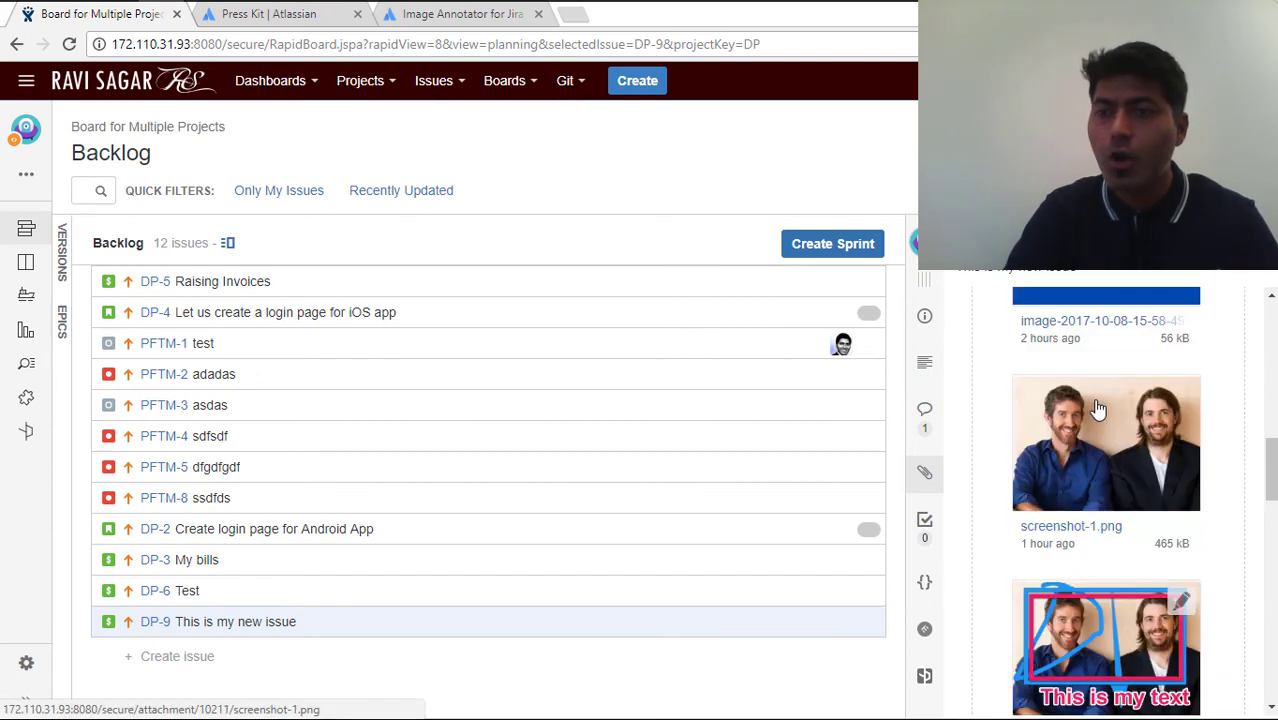
pyautogui.moveTo(1180, 405)
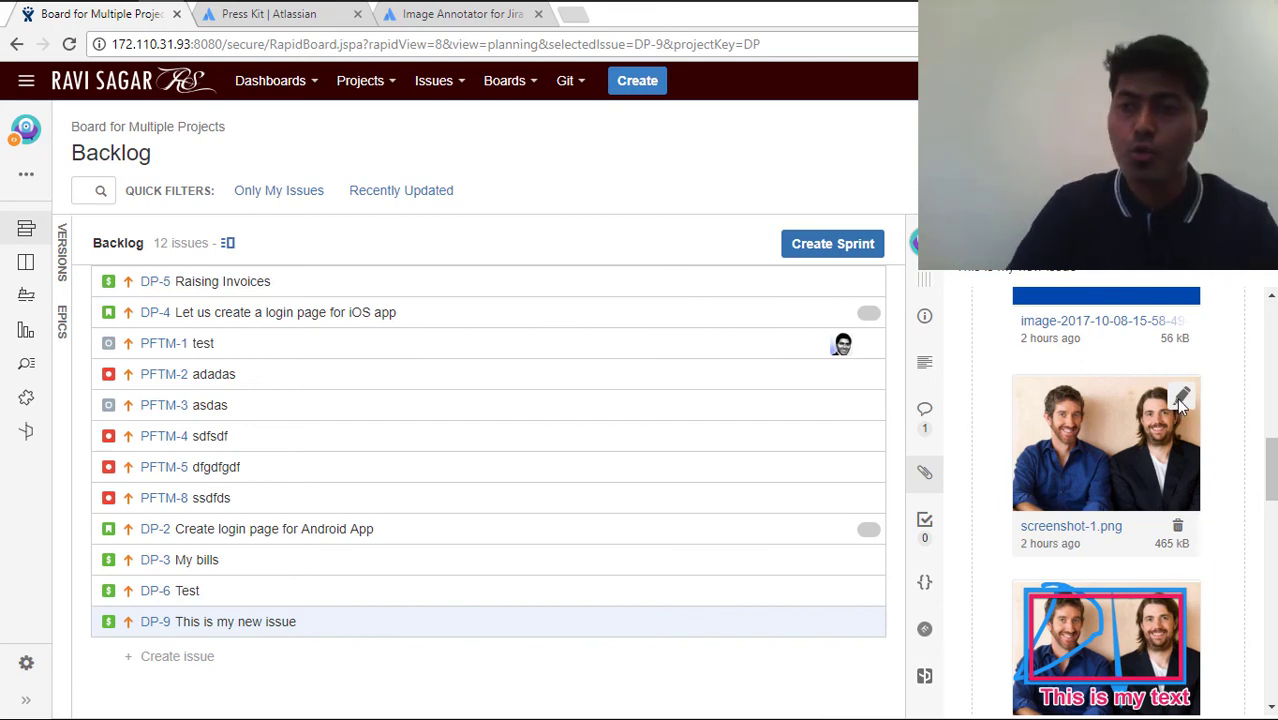
pyautogui.click(1180, 399)
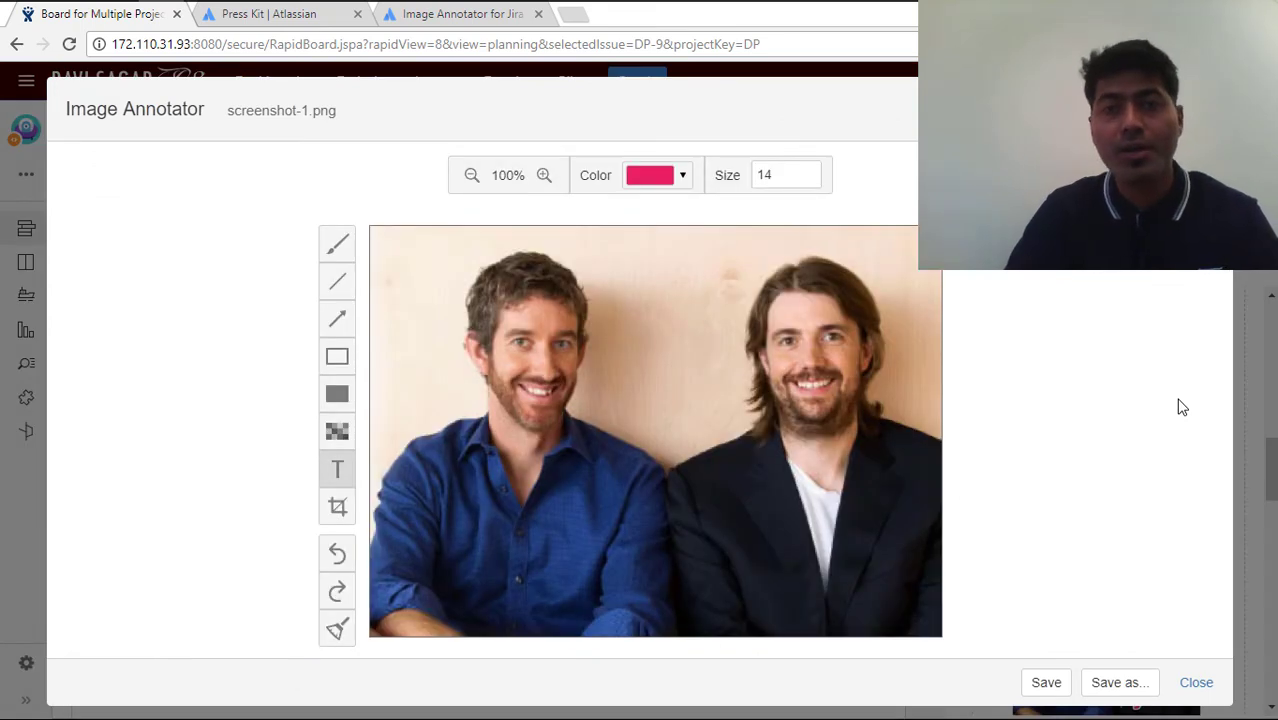
# Frame both men with a pink outlined rectangle and save the image as a new attachment named screenshot-2
pyautogui.click(327, 365)
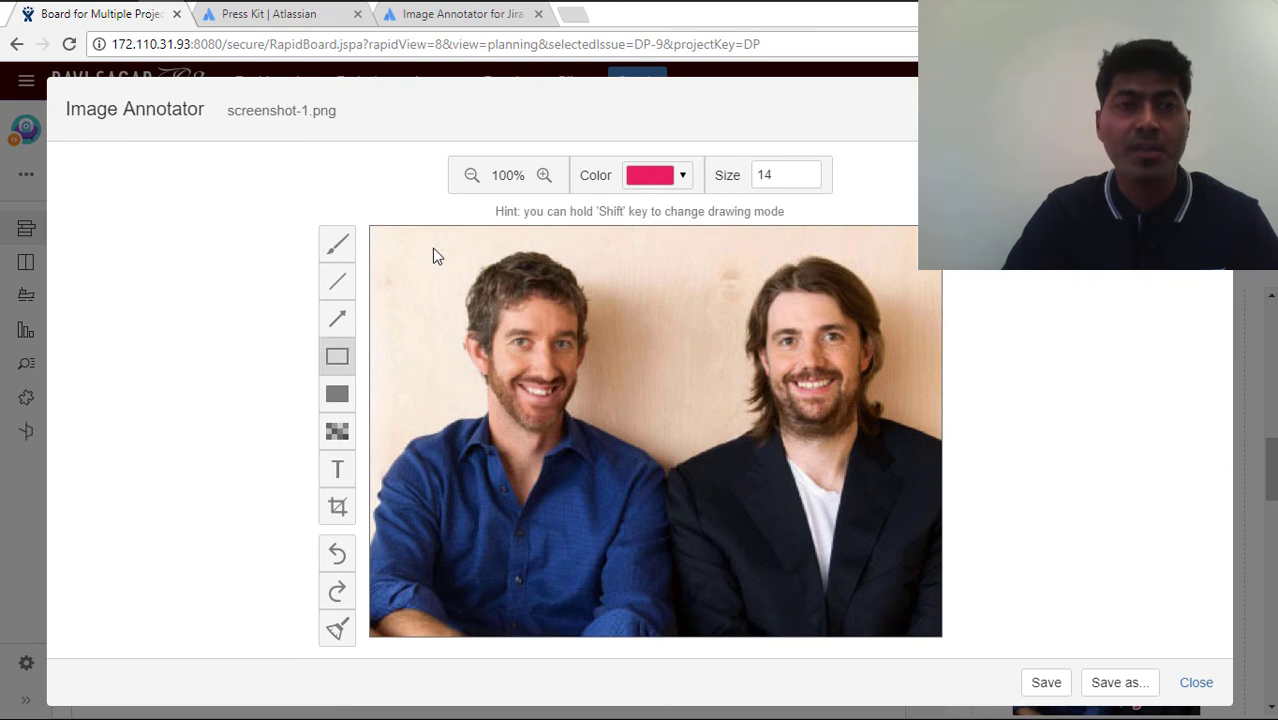
pyautogui.moveTo(434, 249); pyautogui.dragTo(895, 524)
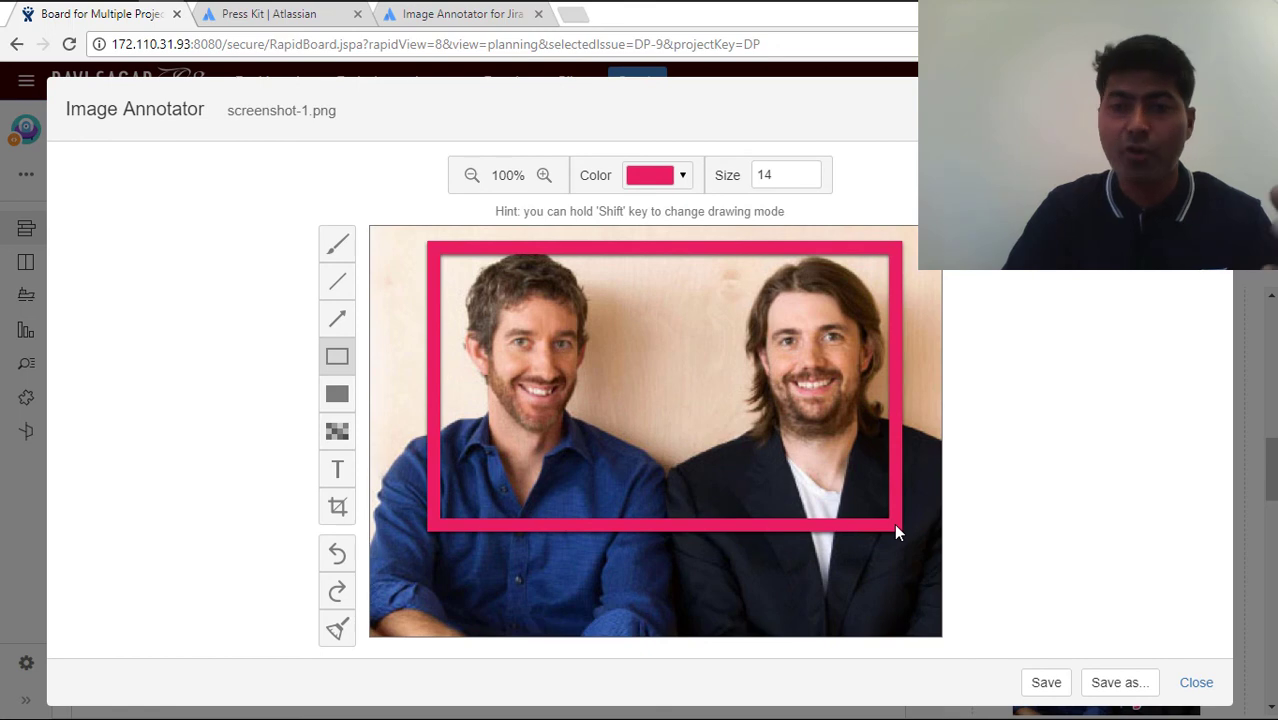
pyautogui.click(1108, 686)
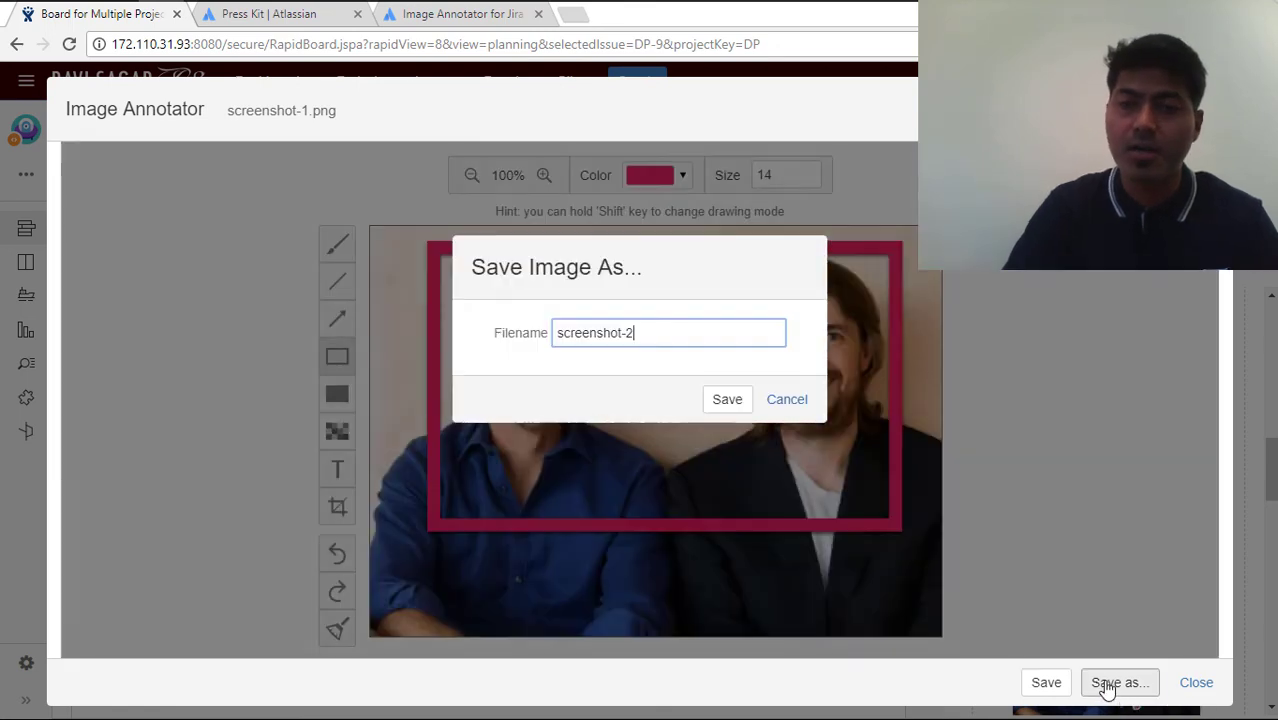
pyautogui.click(731, 401)
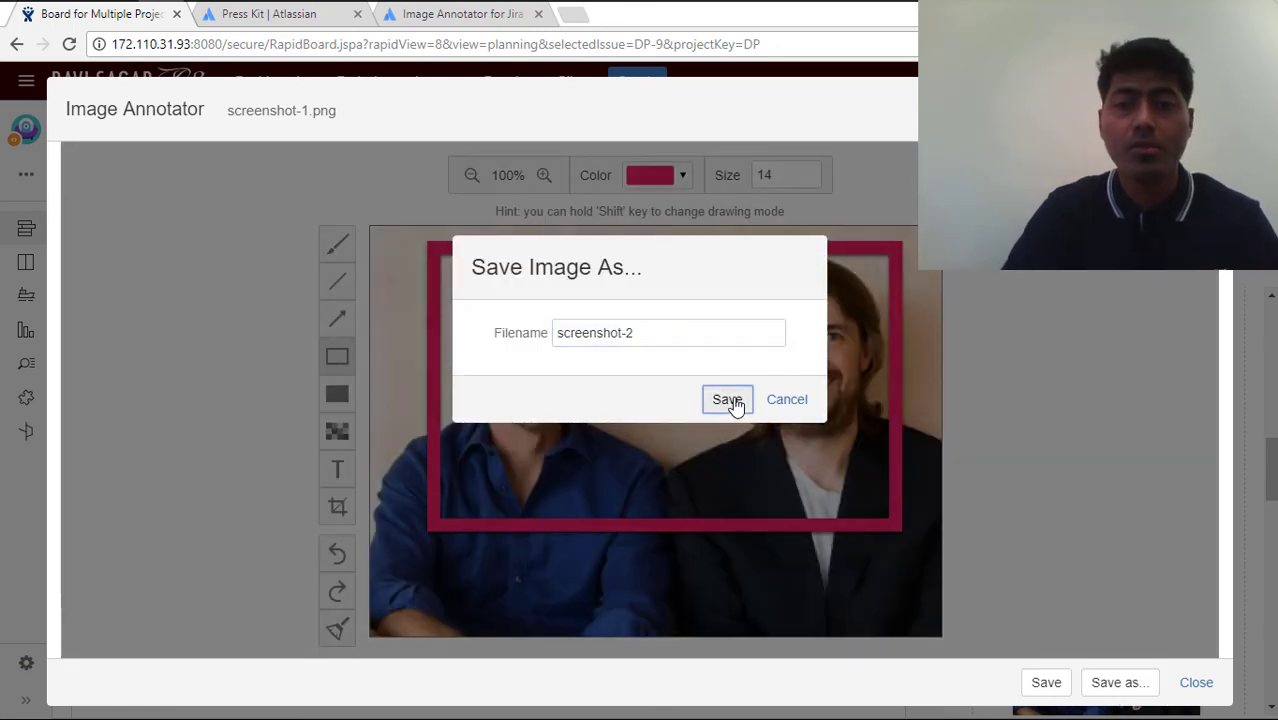